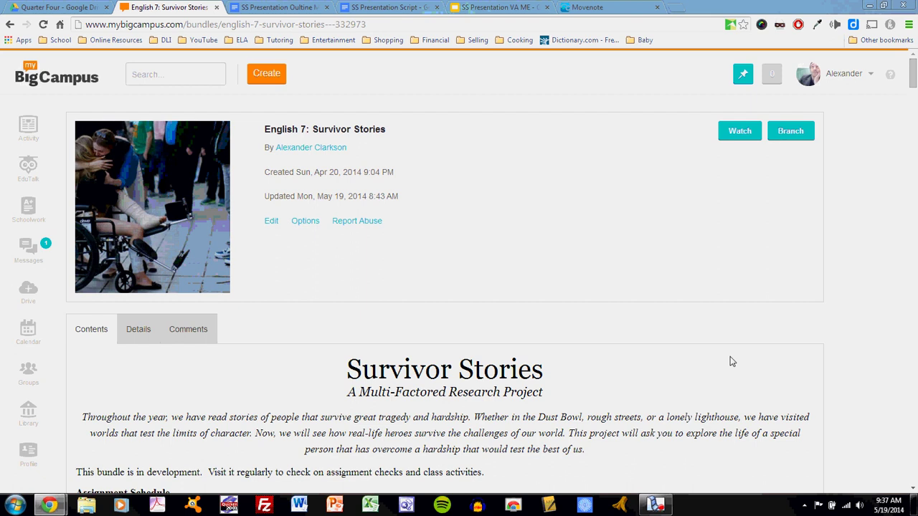
- Read the Survivor Stories assignment down to Step Six: Presenting the Project
scroll(731, 361, down, 10)
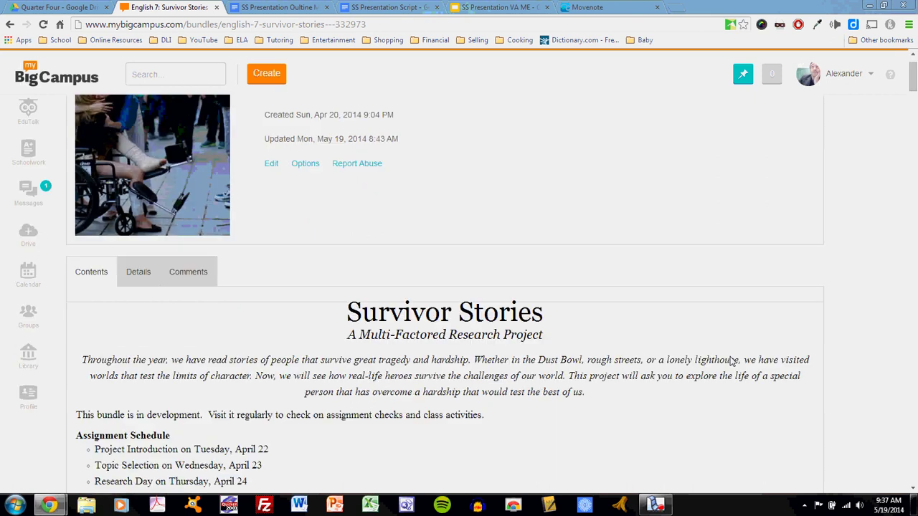
scroll(731, 361, down, 15)
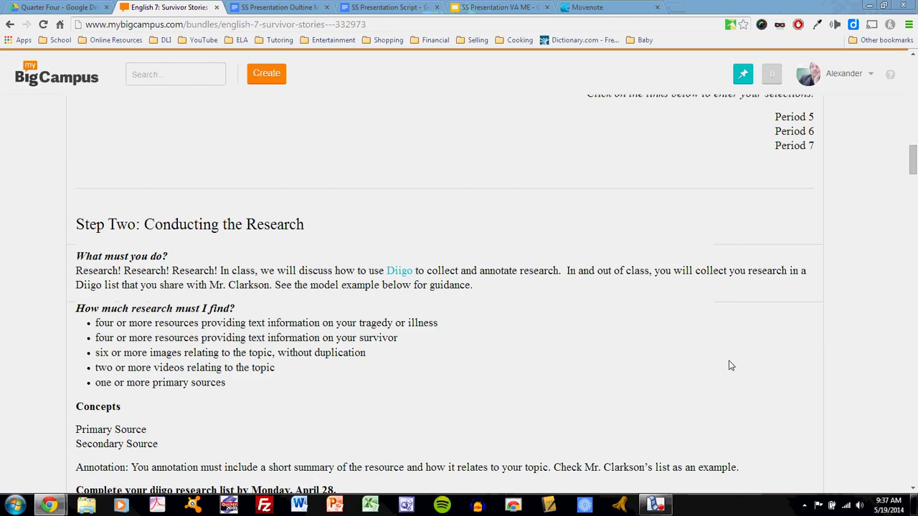
scroll(731, 365, down, 15)
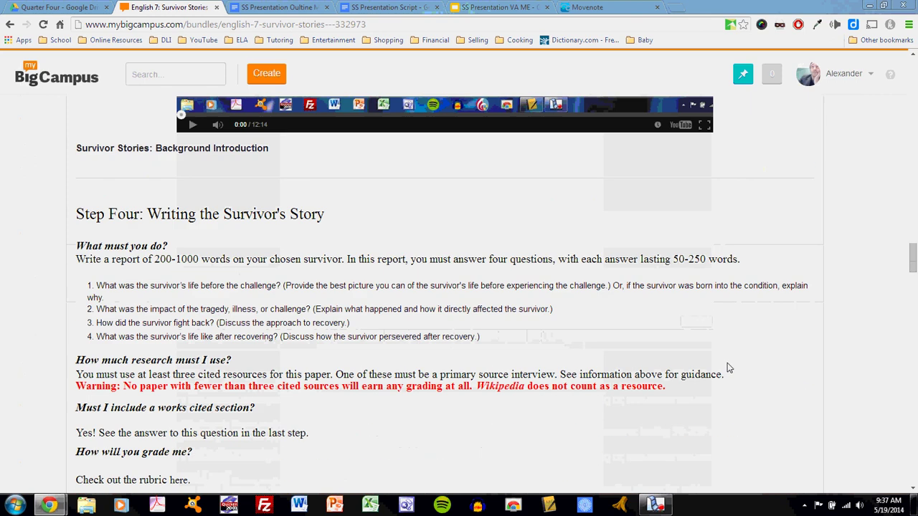
scroll(729, 368, down, 15)
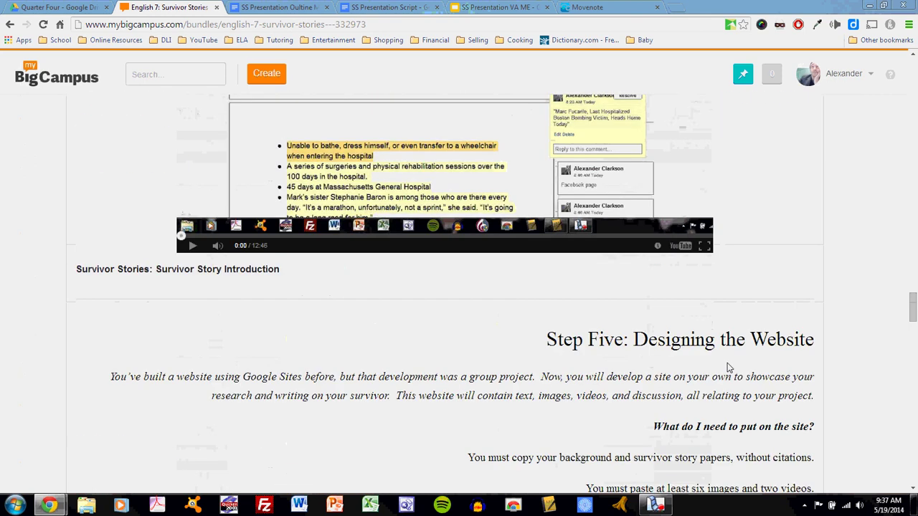
scroll(729, 368, down, 4)
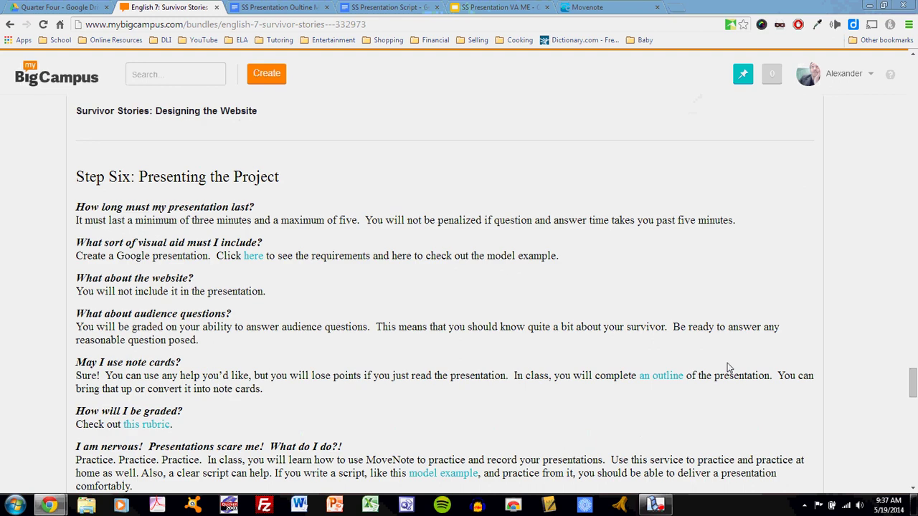
scroll(729, 368, down, 1)
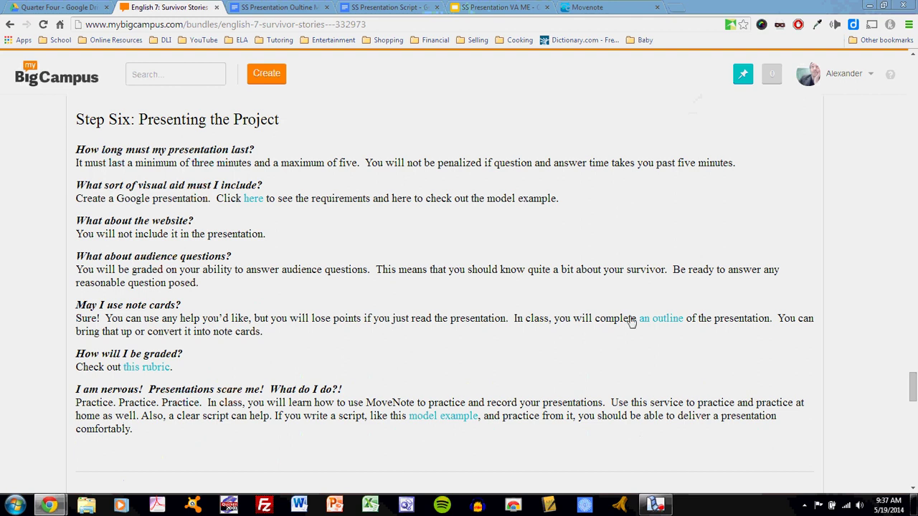
click(273, 7)
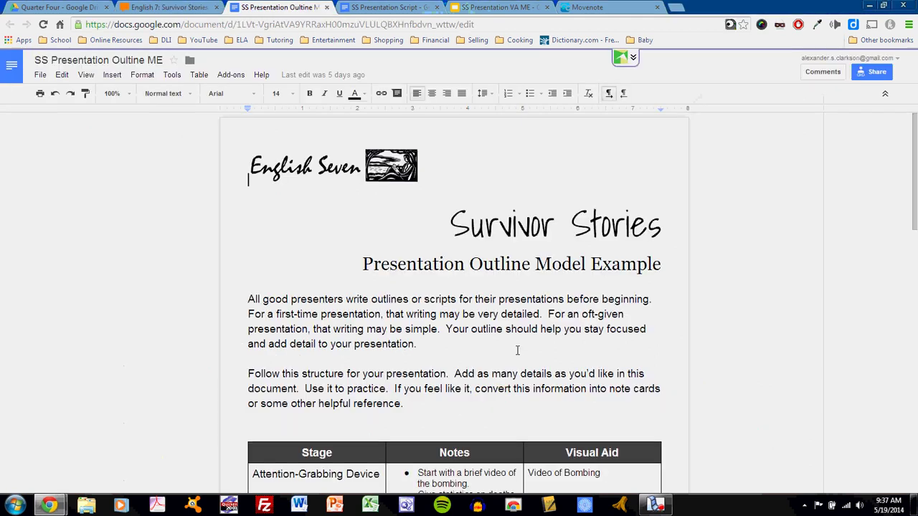
scroll(517, 350, down, 3)
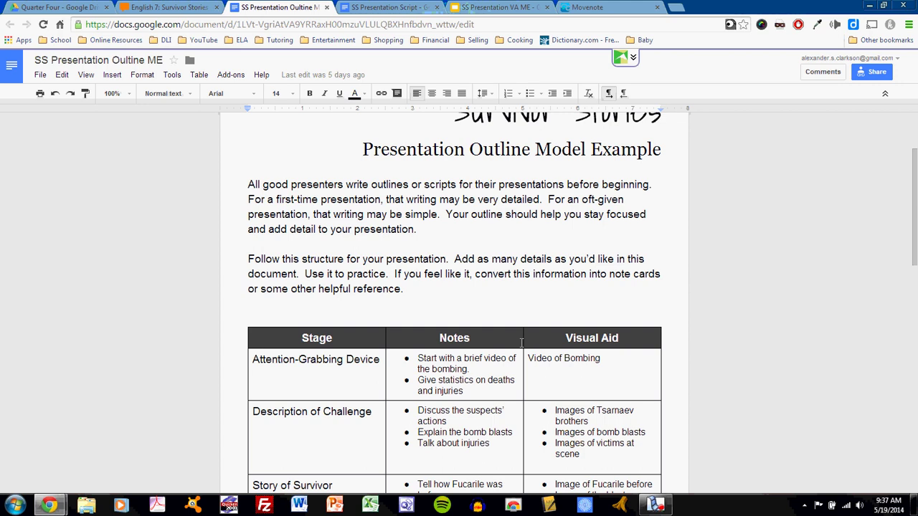
scroll(522, 342, down, 4)
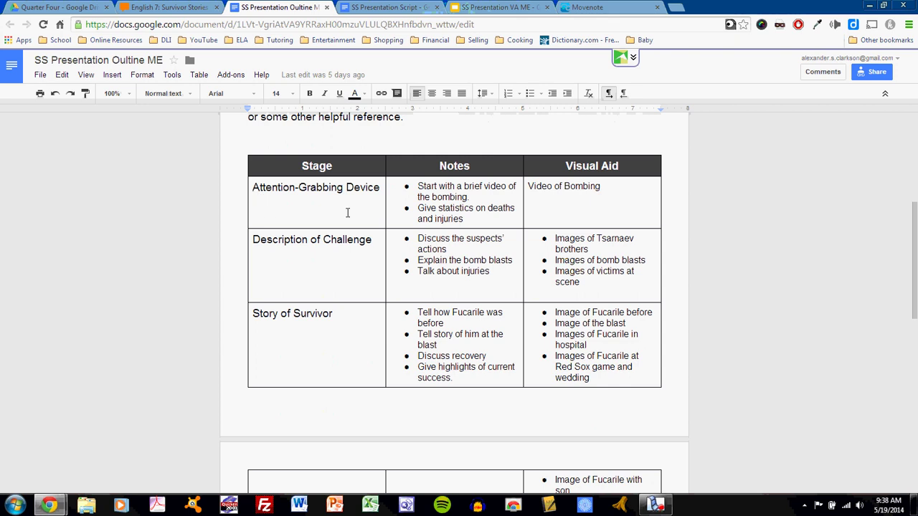
scroll(343, 269, down, 3)
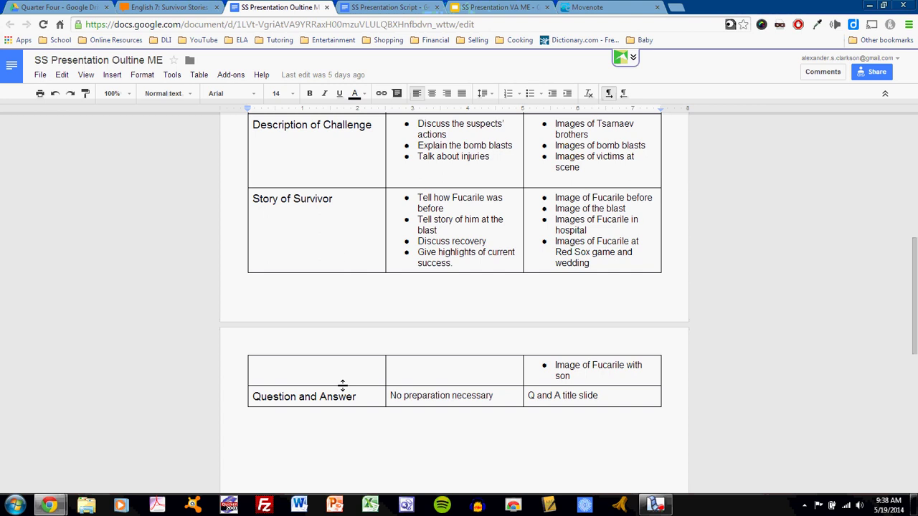
scroll(398, 229, up, 1)
scroll(414, 182, up, 1)
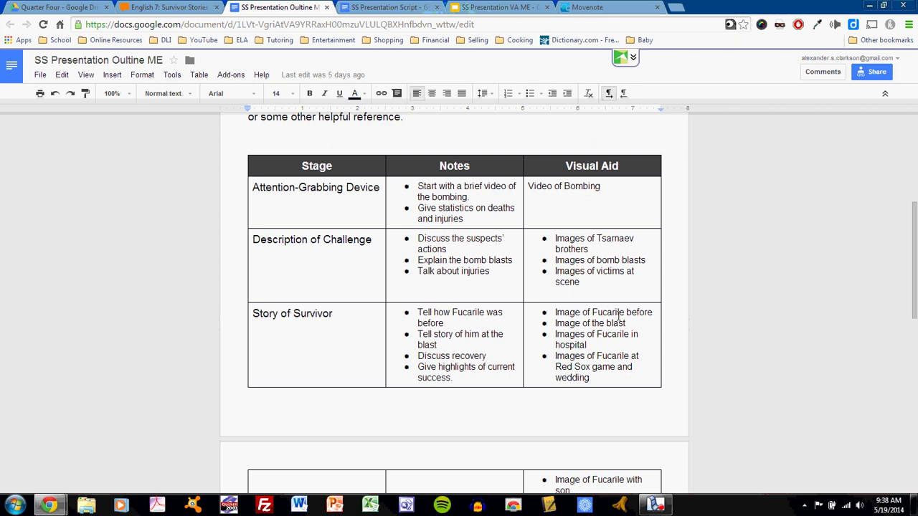
scroll(617, 317, down, 2)
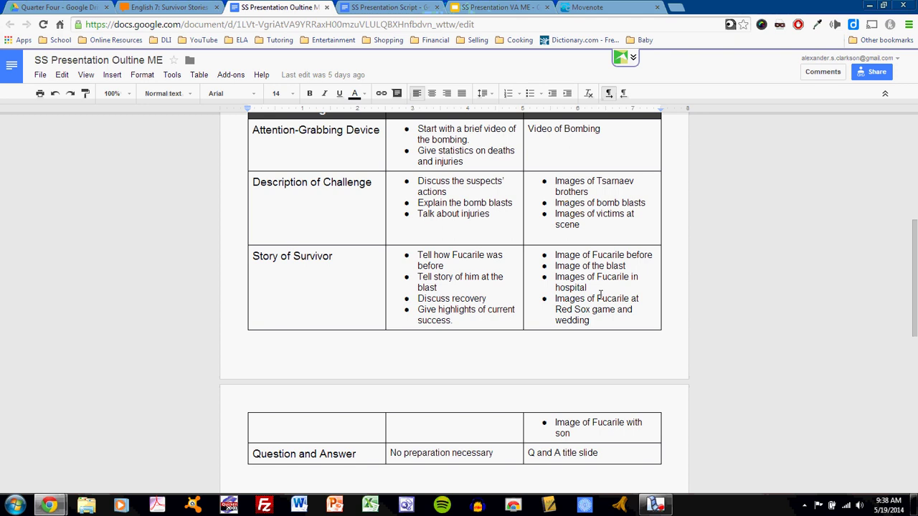
scroll(601, 294, up, 1)
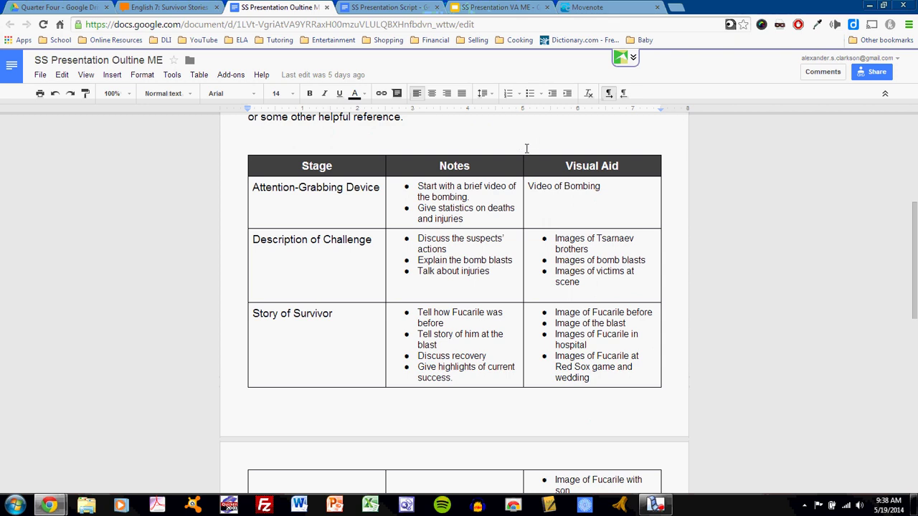
- Review the slide-by-slide SS Presentation Script, then bring up the SS Presentation VA ME deck
click(387, 7)
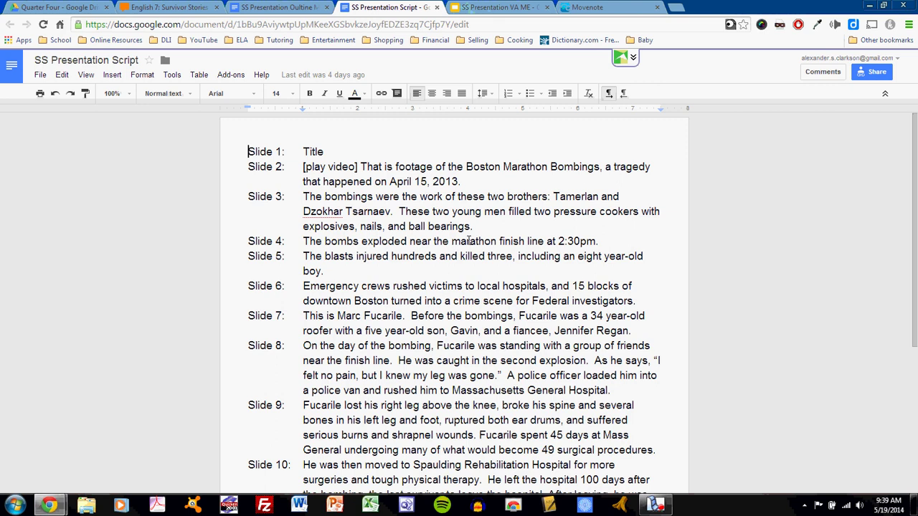
scroll(468, 242, down, 4)
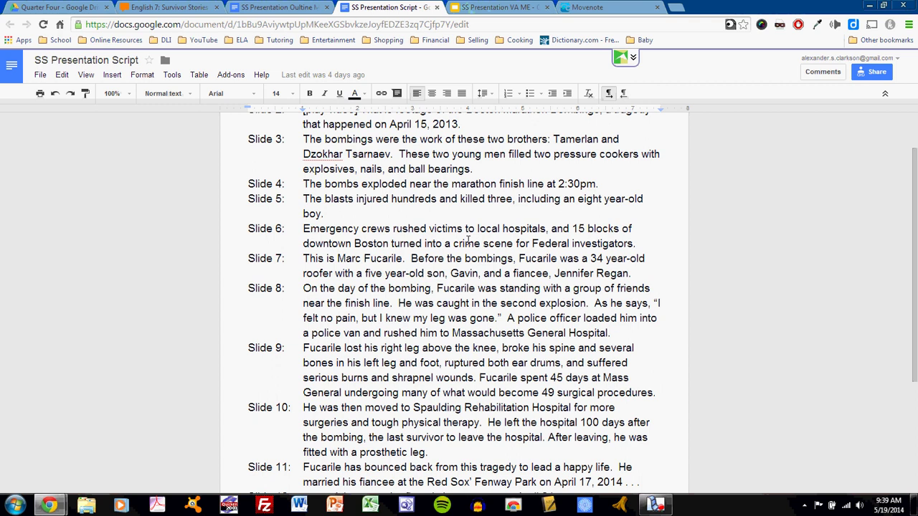
scroll(468, 242, up, 4)
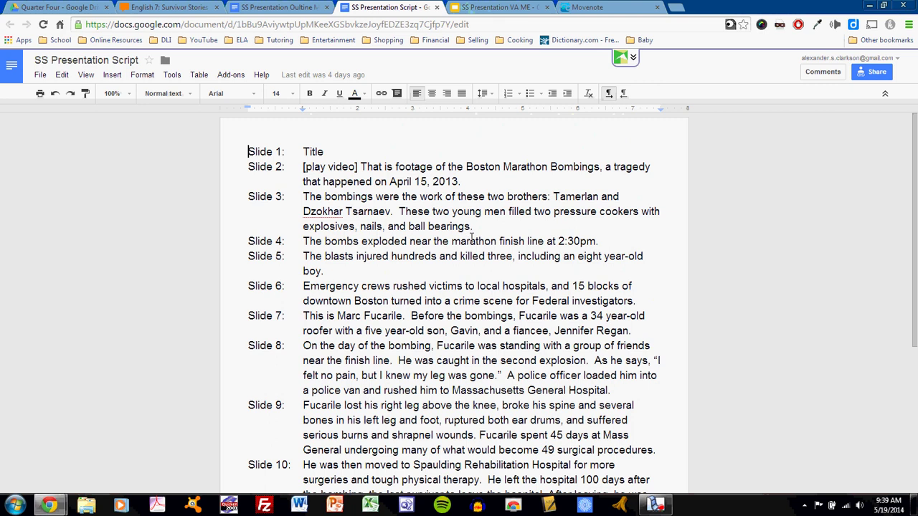
click(512, 9)
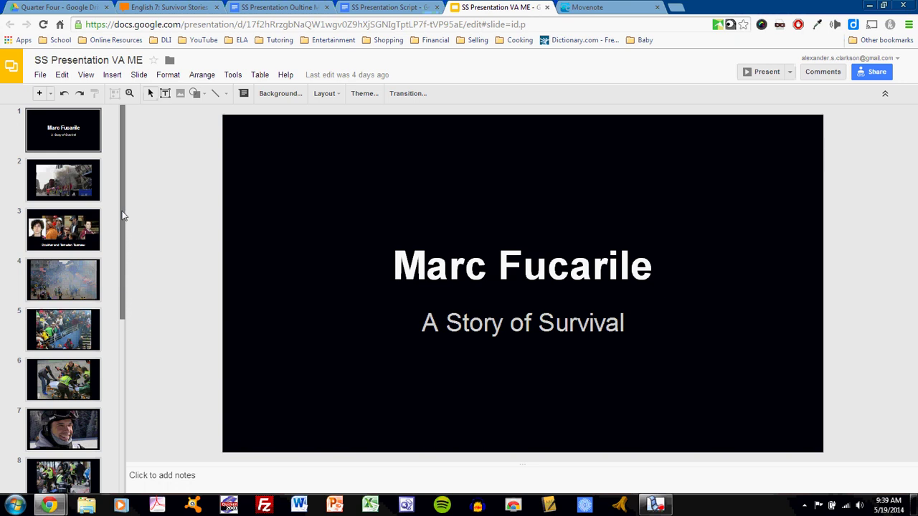
- View slides 3 and 4, checking them against the Script and Outline documents
click(74, 231)
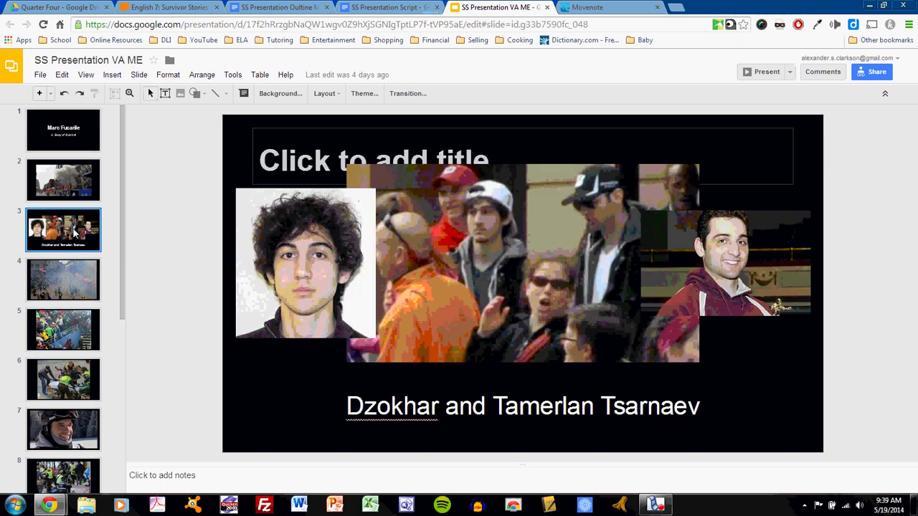
click(70, 280)
click(367, 8)
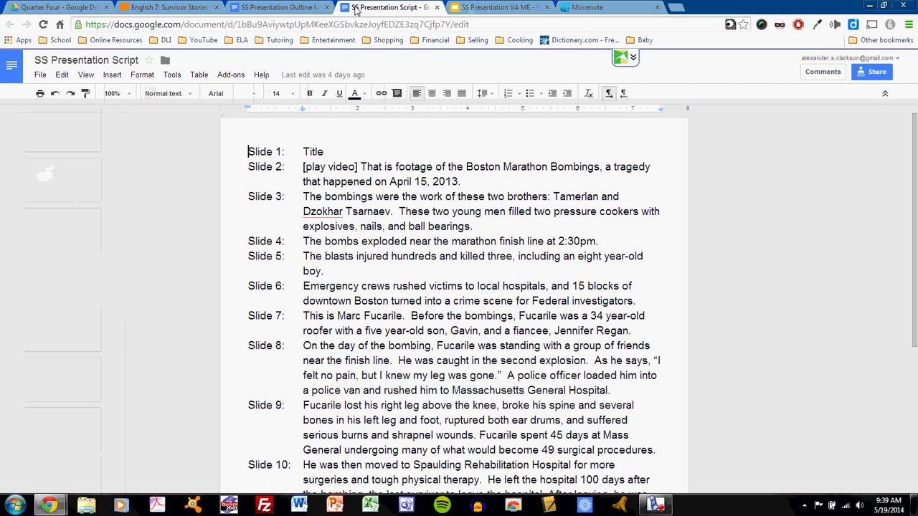
click(293, 8)
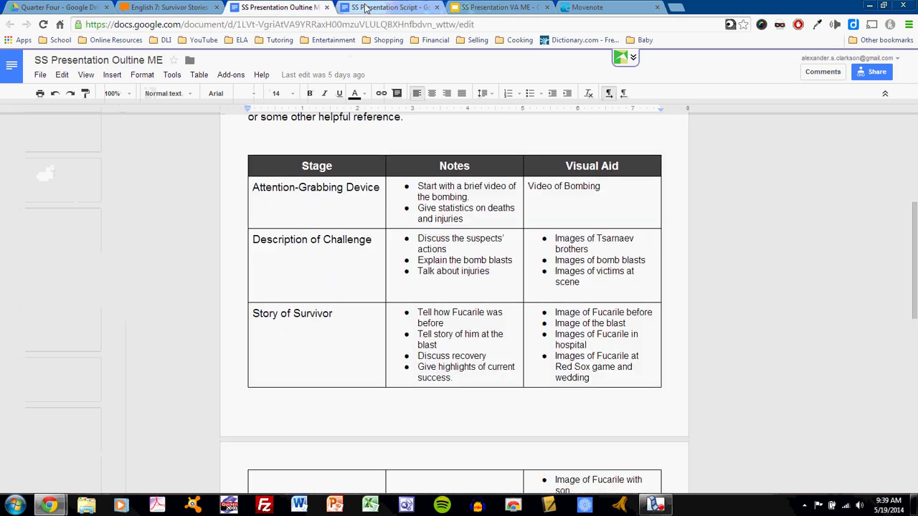
click(388, 8)
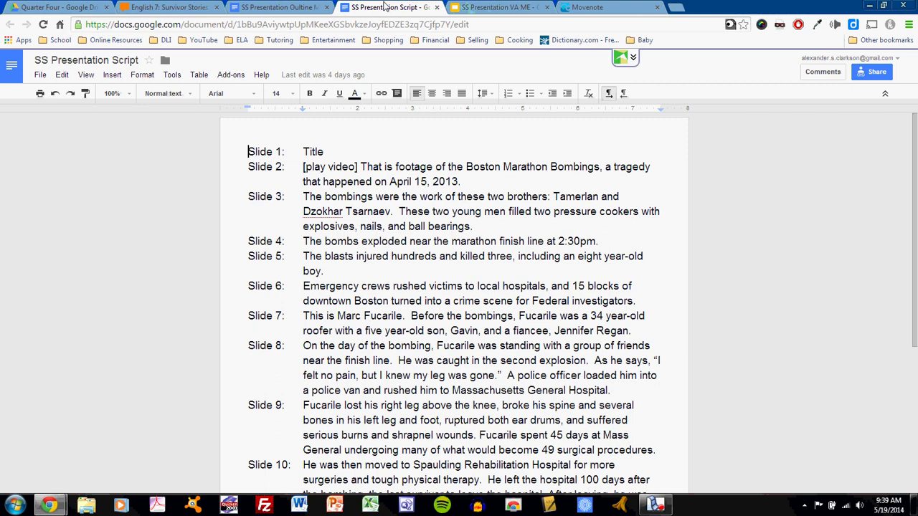
- Return to the slide deck and bring up slide 9's hospital photo
click(511, 7)
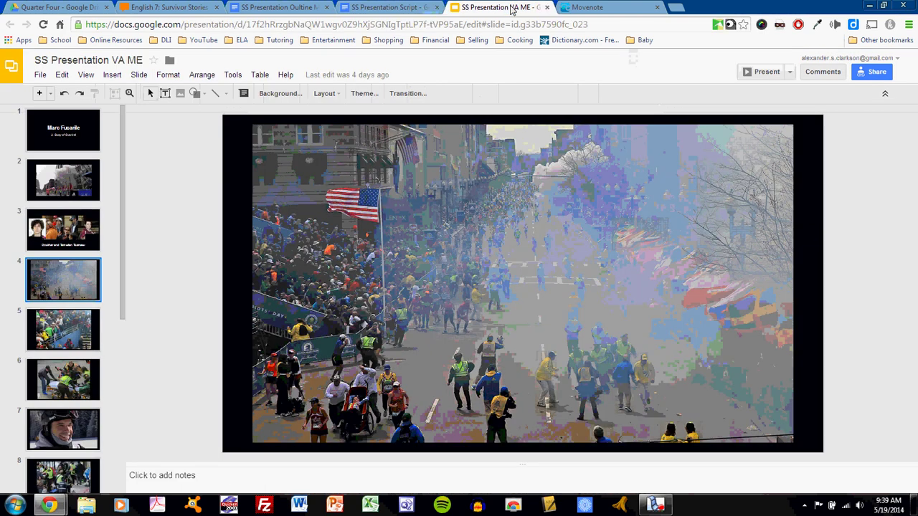
drag(123, 301, 118, 376)
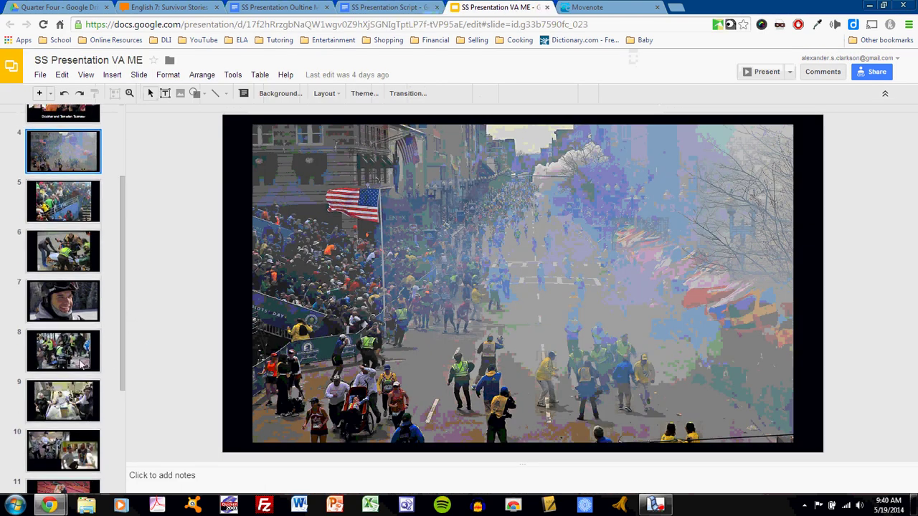
click(74, 405)
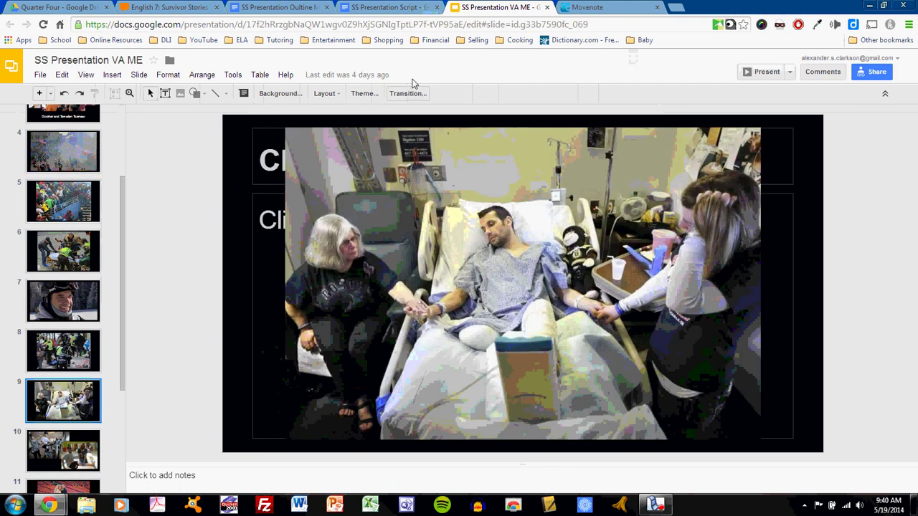
- Compare the Outline and Script documents against the slide deck, twice, ending on the slides
click(411, 9)
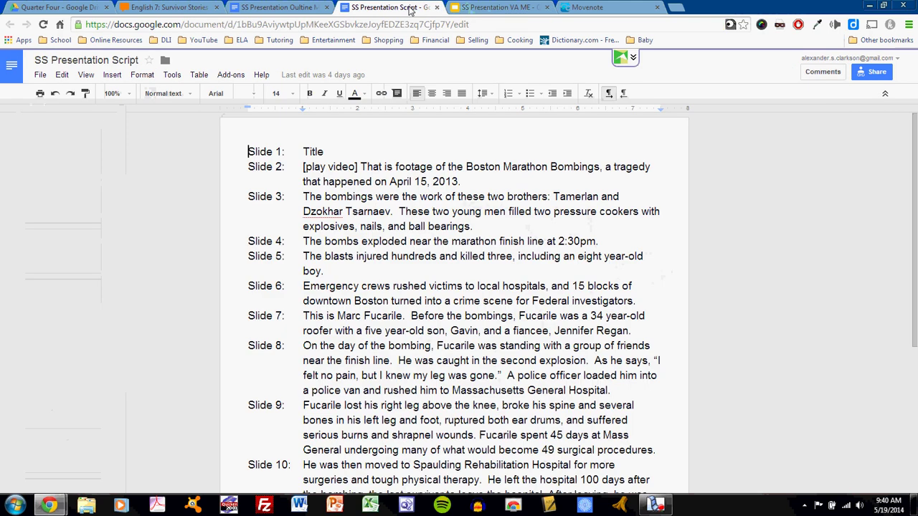
click(297, 9)
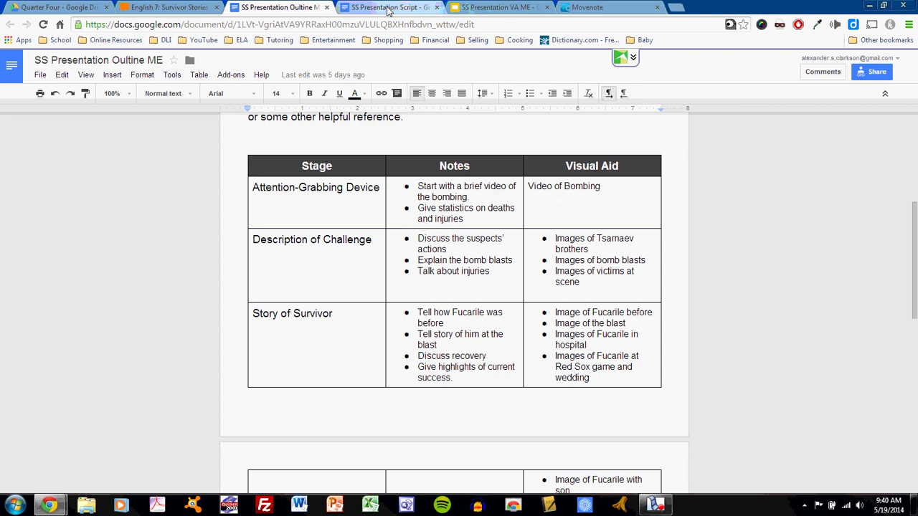
click(391, 8)
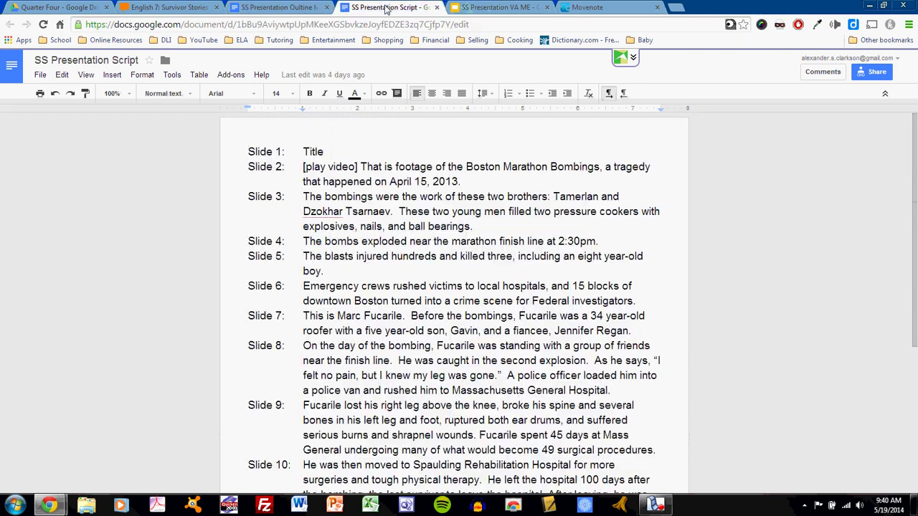
click(512, 7)
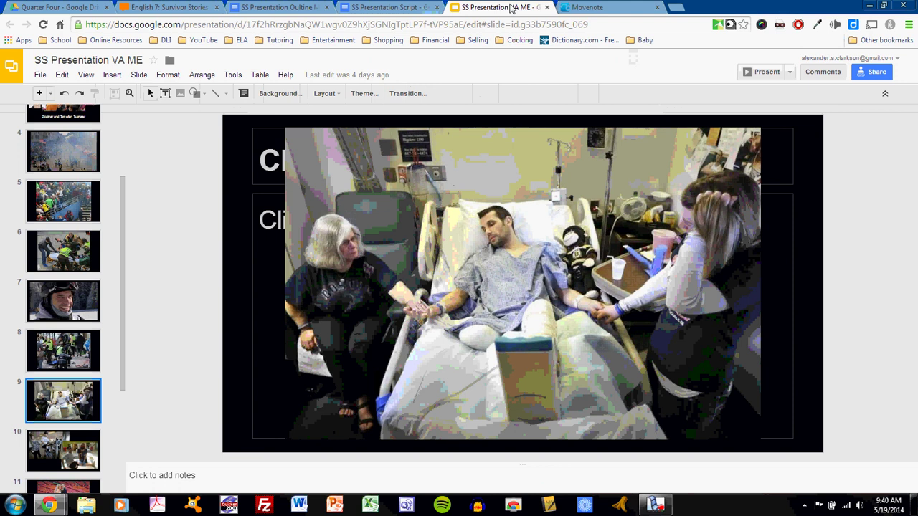
click(387, 7)
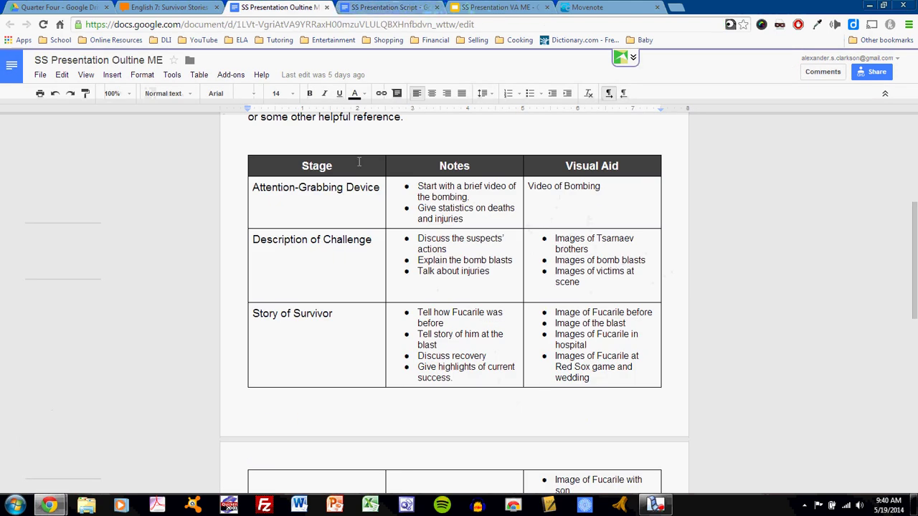
click(390, 7)
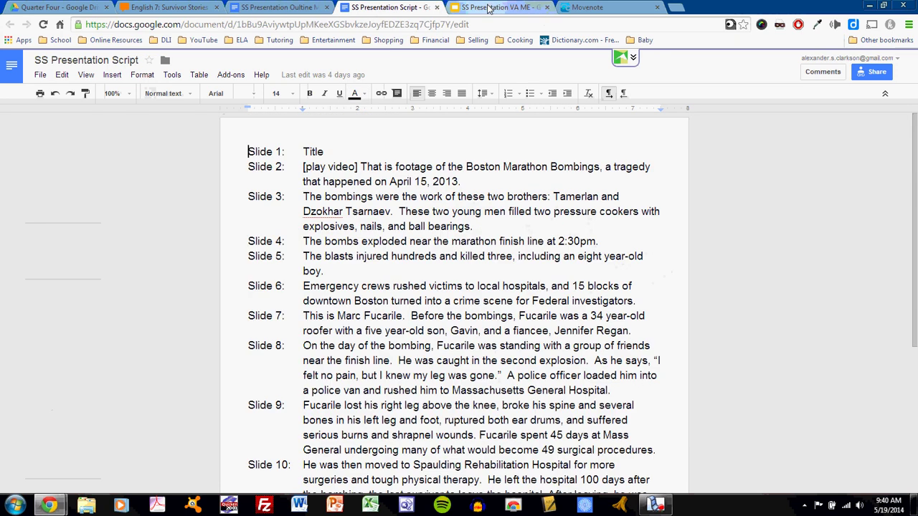
click(488, 7)
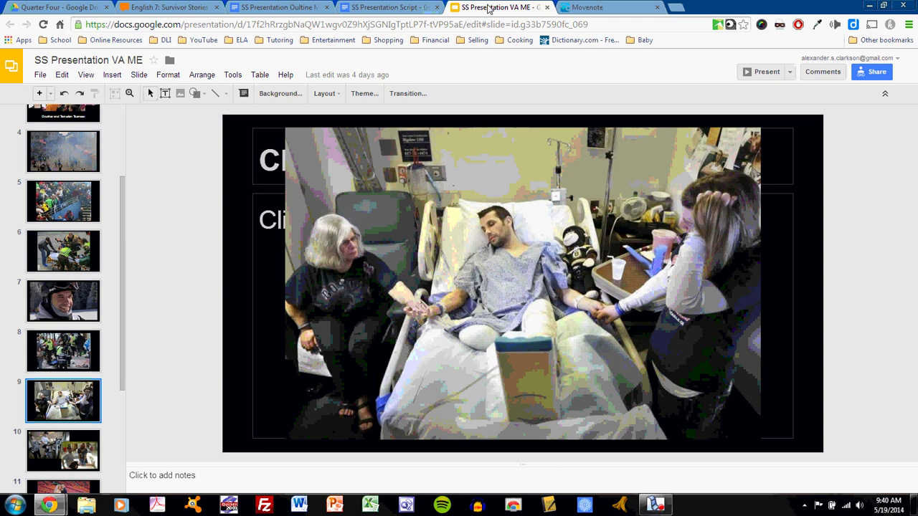
- Open the Movenote site, glance over the outline, script and slides, then return to Movenote
click(613, 8)
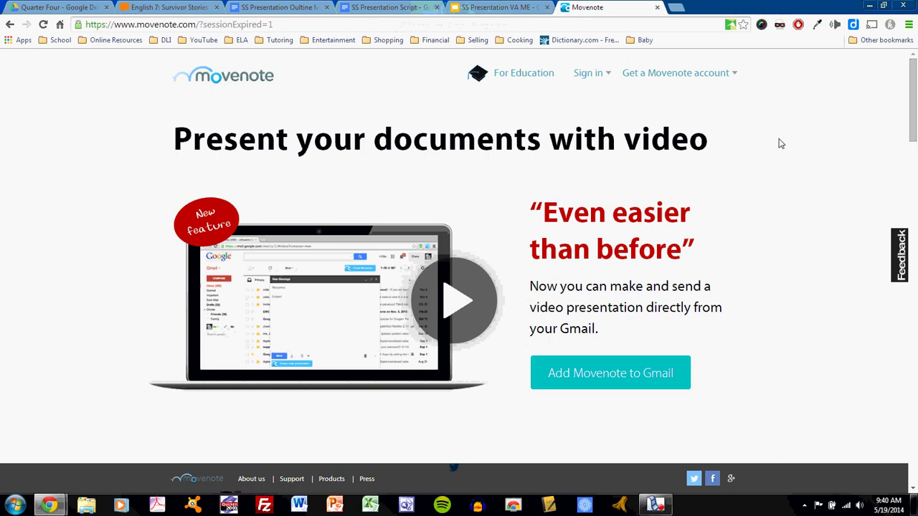
click(279, 8)
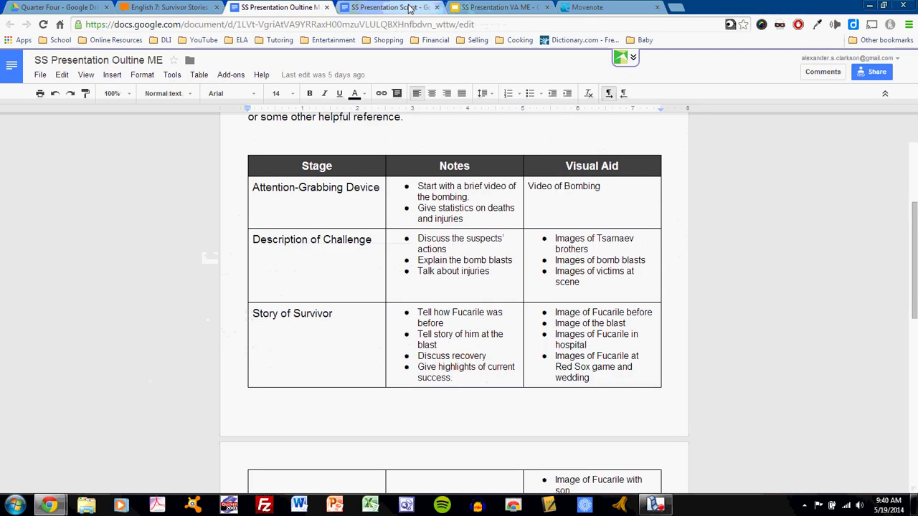
click(387, 8)
click(502, 7)
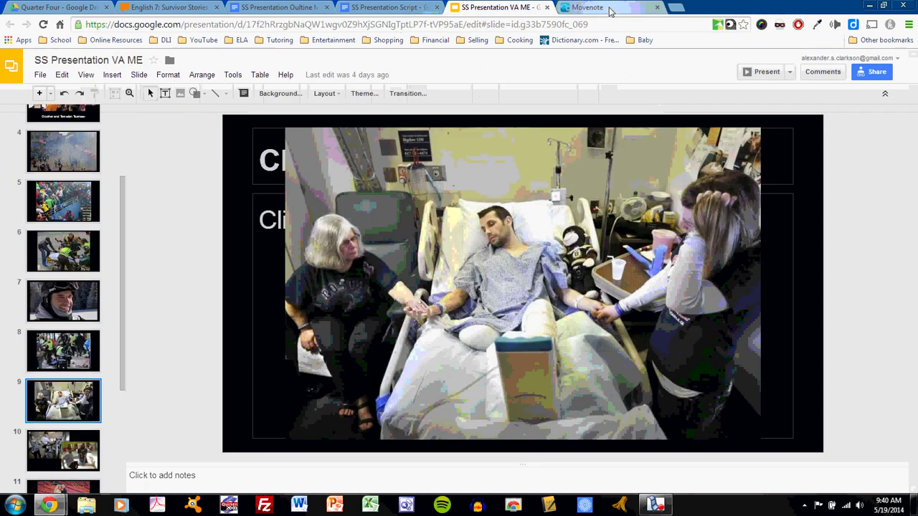
click(606, 9)
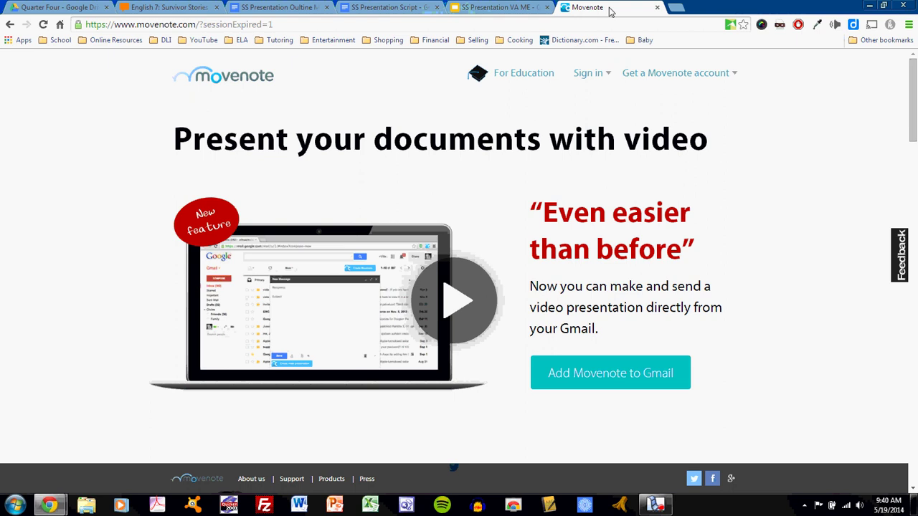